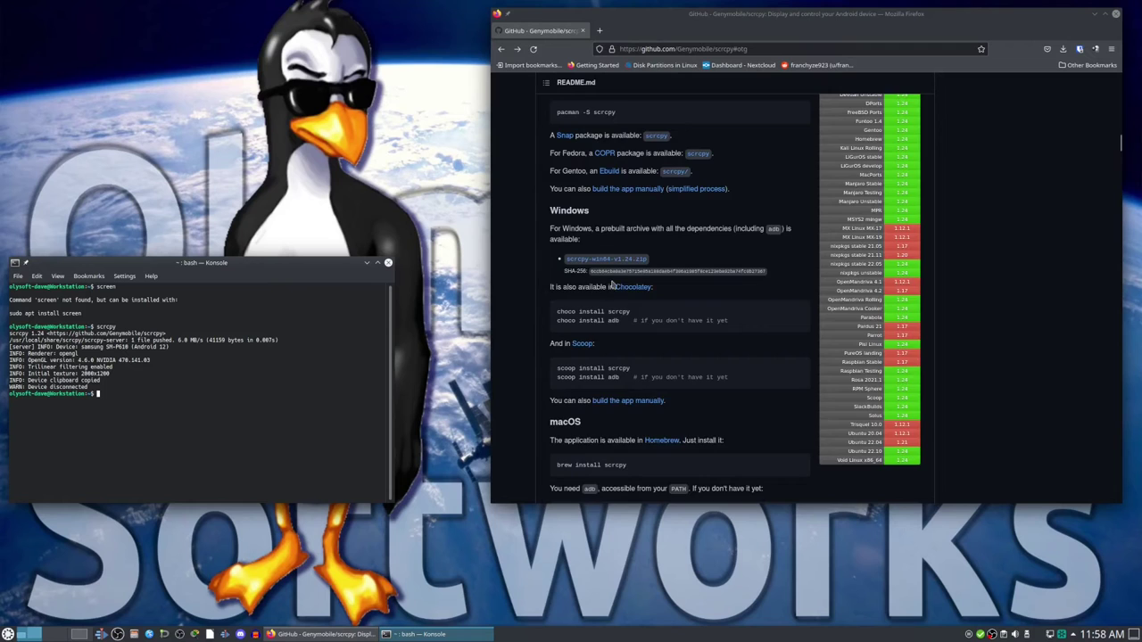
# - Scroll to the top of the scrcpy GitHub page to review the repository's file list
pyautogui.scroll(3, 622, 250)
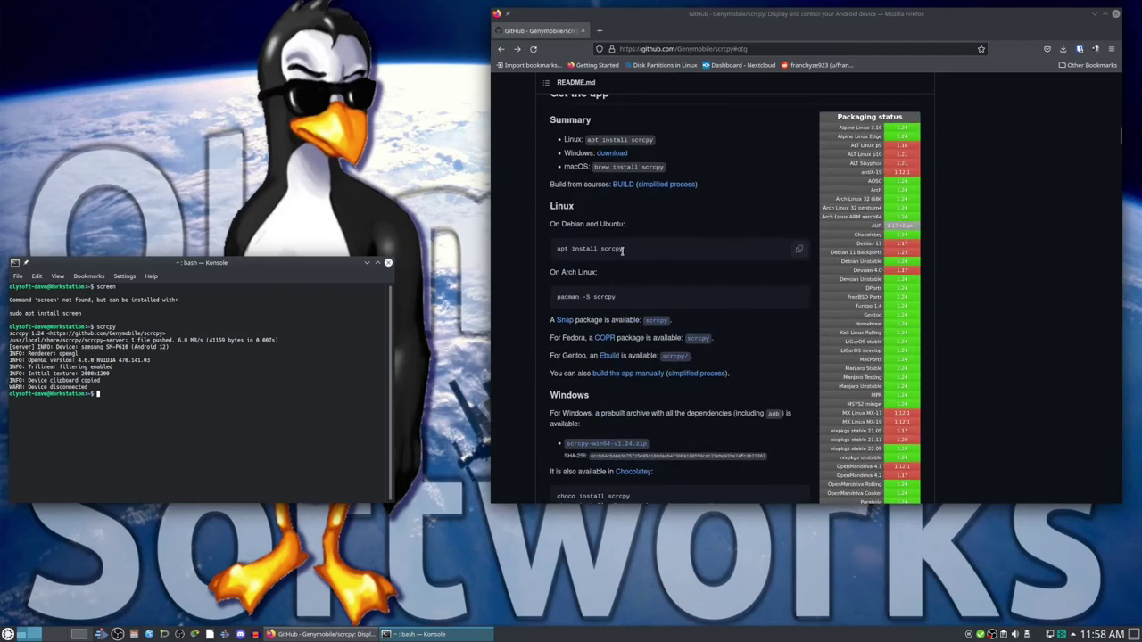
pyautogui.scroll(5, 643, 252)
pyautogui.scroll(5, 714, 241)
pyautogui.scroll(5, 776, 232)
pyautogui.scroll(1, 829, 220)
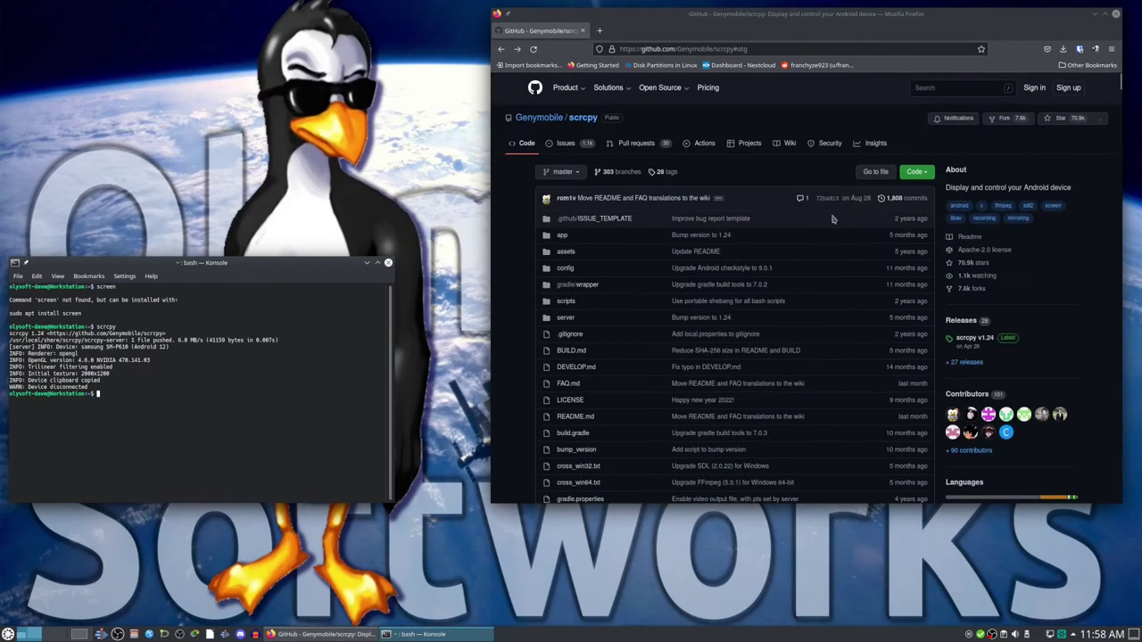
pyautogui.scroll(-1, 1086, 225)
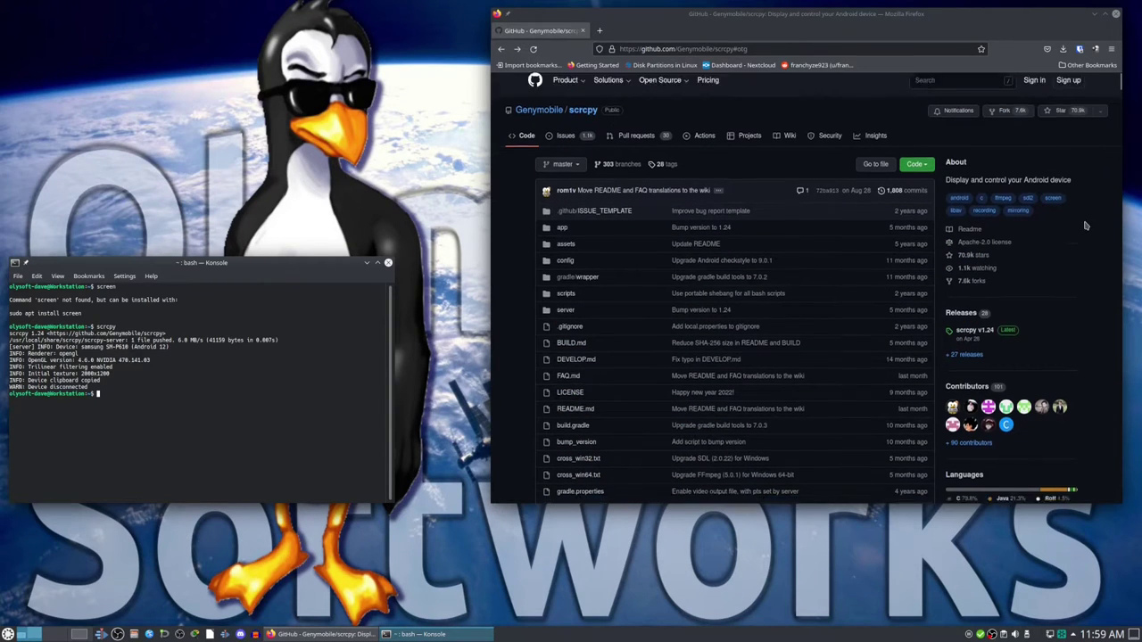
pyautogui.scroll(1, 1053, 206)
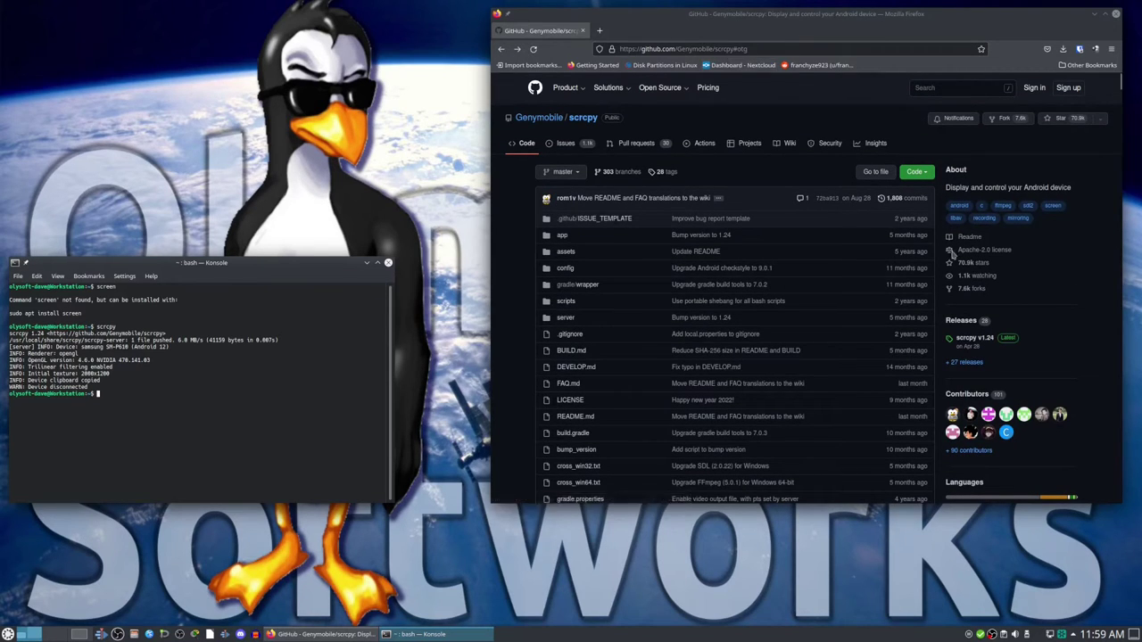
pyautogui.scroll(-3, 670, 321)
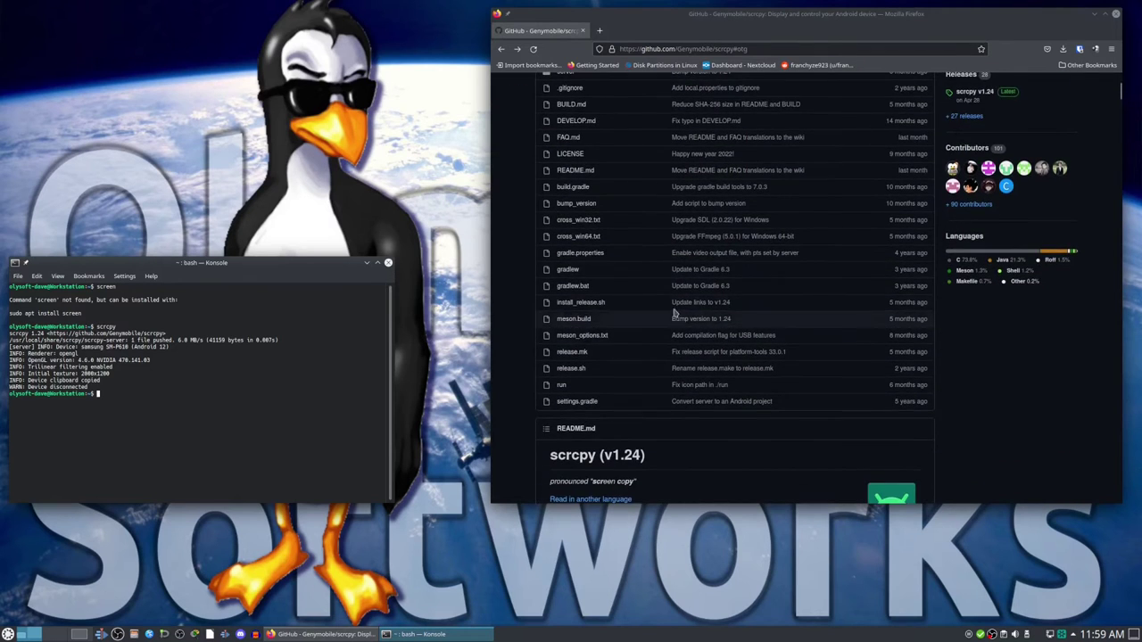
pyautogui.scroll(2, 675, 313)
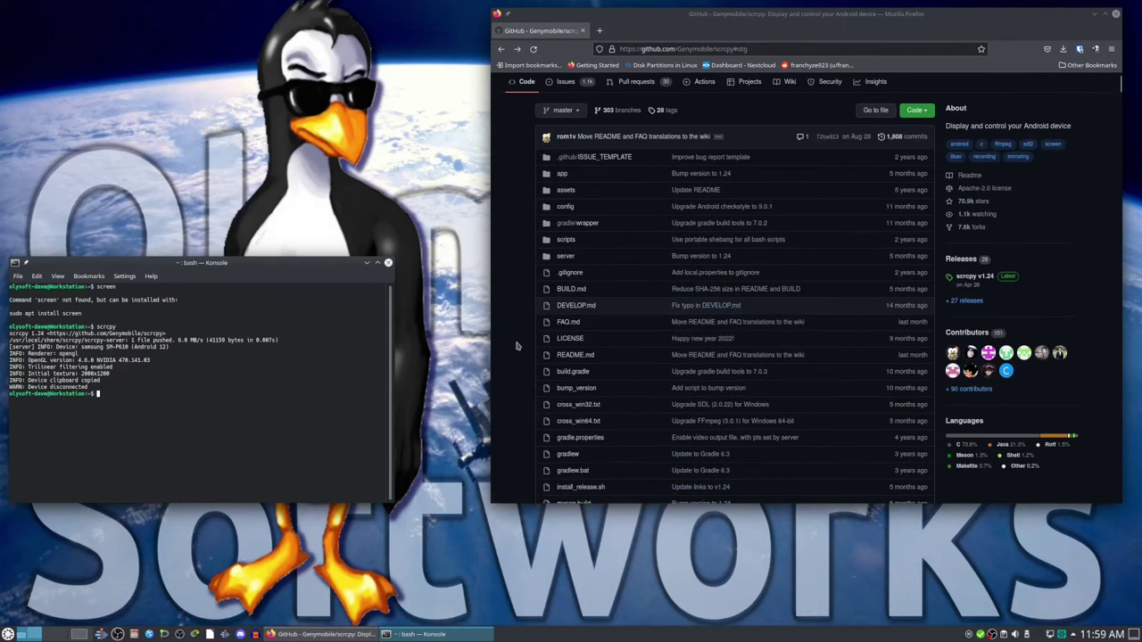
# - Scroll down into the README's feature list and Requirements, reaching the Get the app section
pyautogui.scroll(-1, 505, 344)
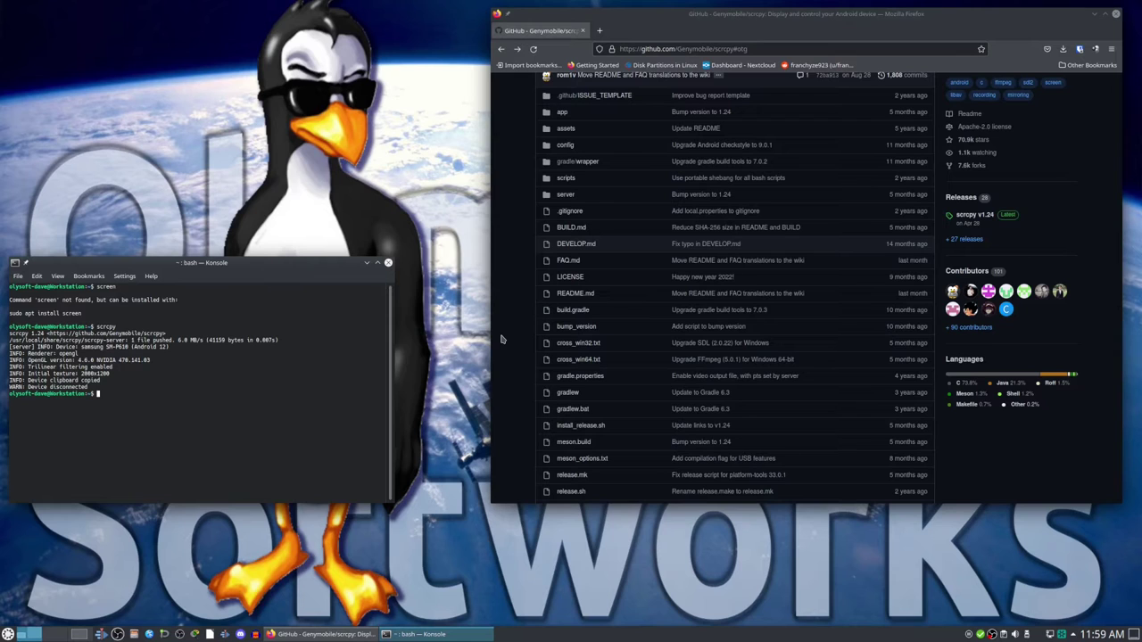
pyautogui.scroll(-1, 502, 340)
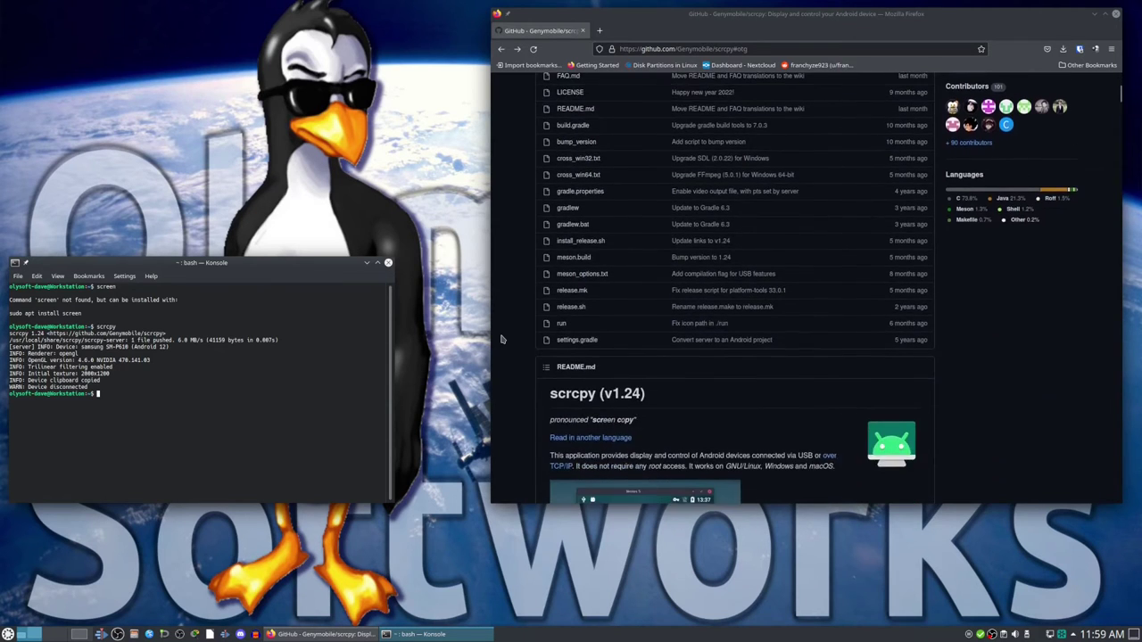
pyautogui.scroll(-3, 503, 339)
pyautogui.scroll(-2, 503, 338)
pyautogui.scroll(-4, 503, 338)
pyautogui.scroll(-2, 503, 338)
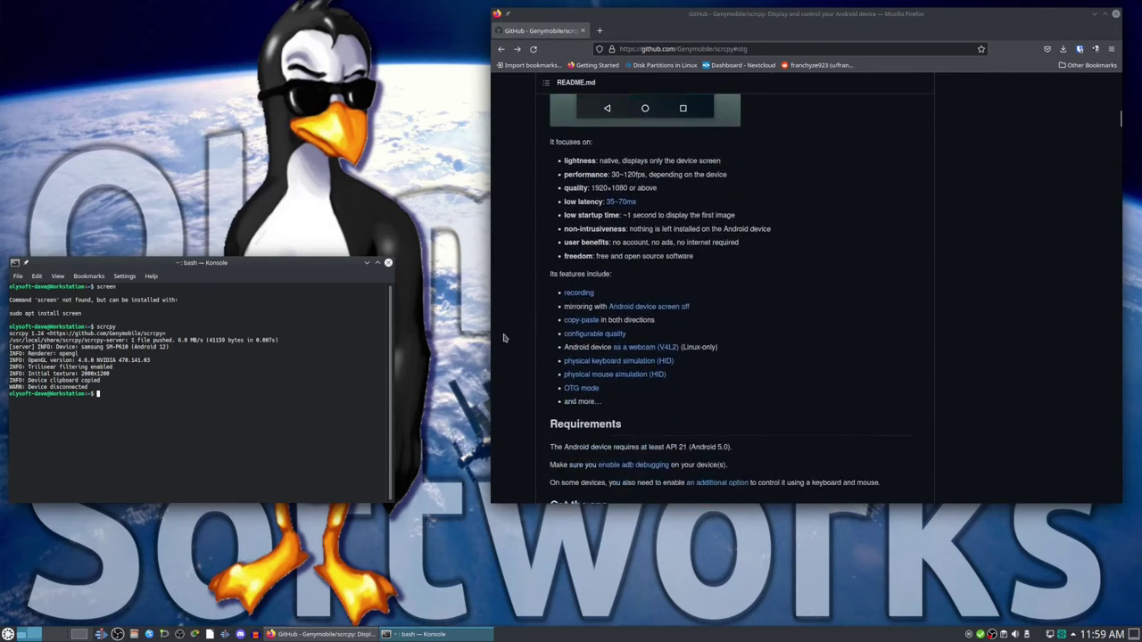
# - Browse the README's Get the app, Linux, Windows and macOS install instructions
pyautogui.scroll(-2, 943, 327)
pyautogui.scroll(-3, 1010, 319)
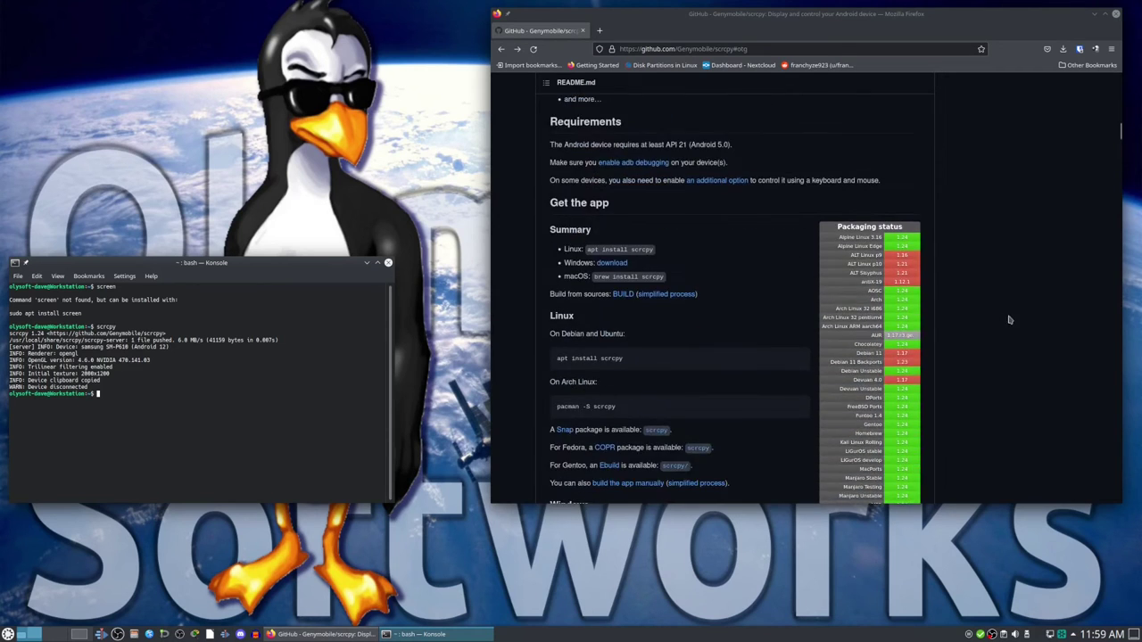
pyautogui.scroll(-2, 1012, 318)
pyautogui.scroll(-1, 1012, 318)
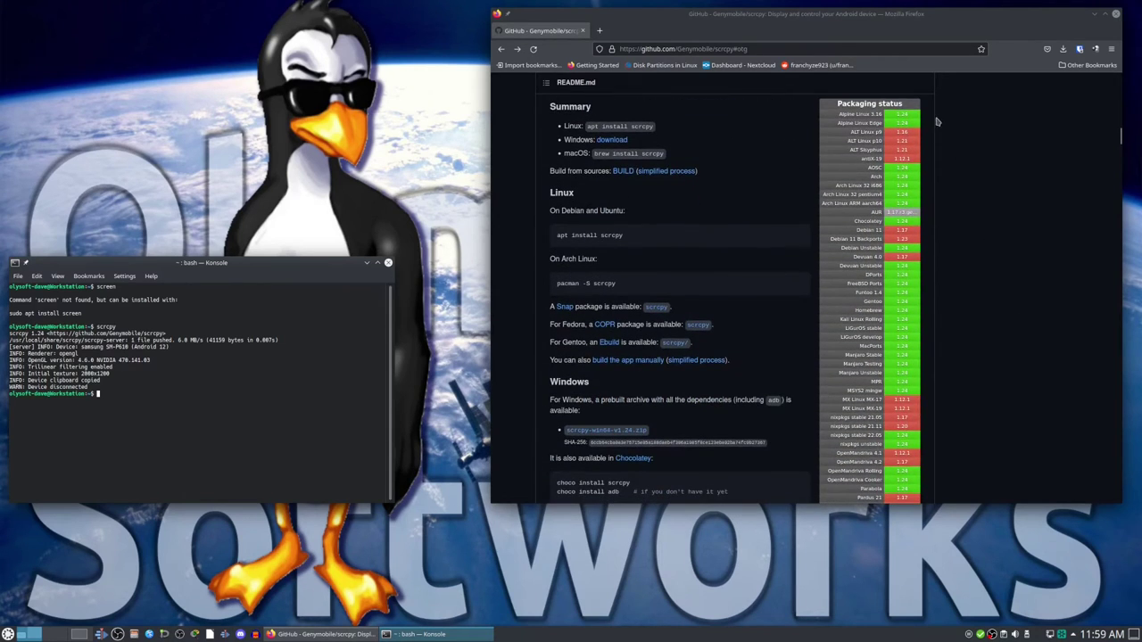
pyautogui.scroll(-1, 928, 227)
pyautogui.scroll(-1, 928, 226)
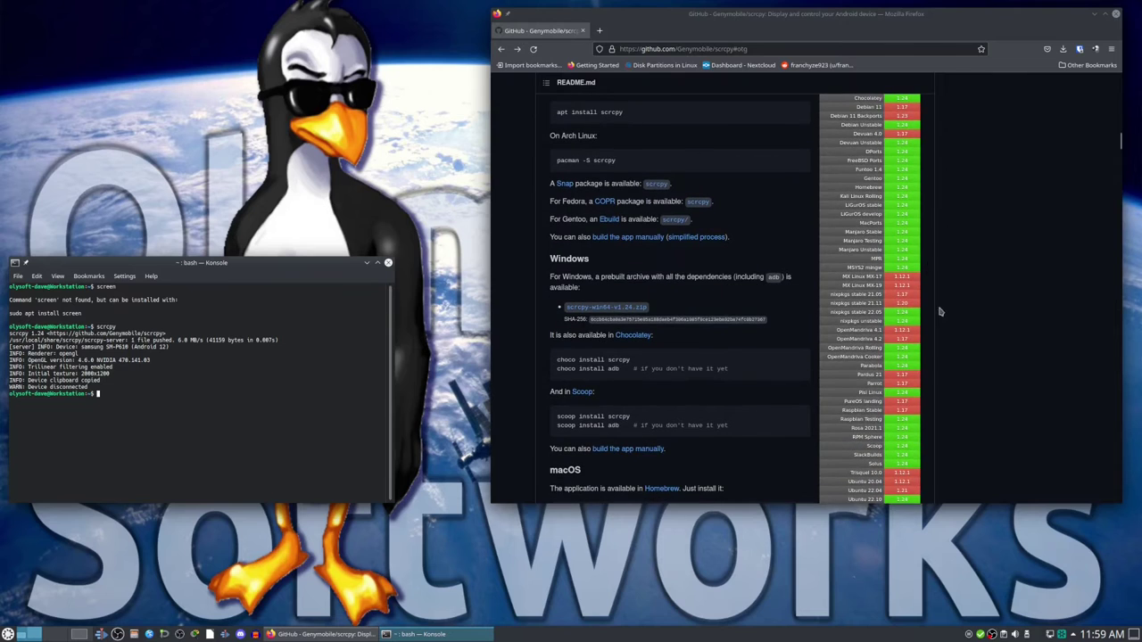
pyautogui.scroll(-1, 935, 388)
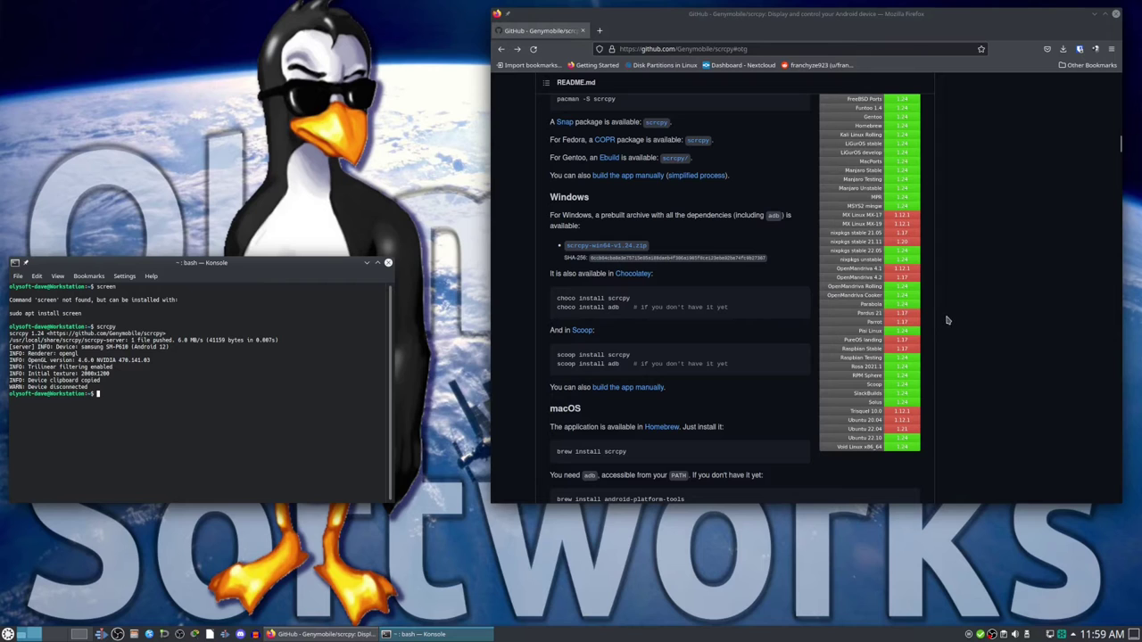
pyautogui.scroll(1, 949, 290)
pyautogui.scroll(1, 946, 277)
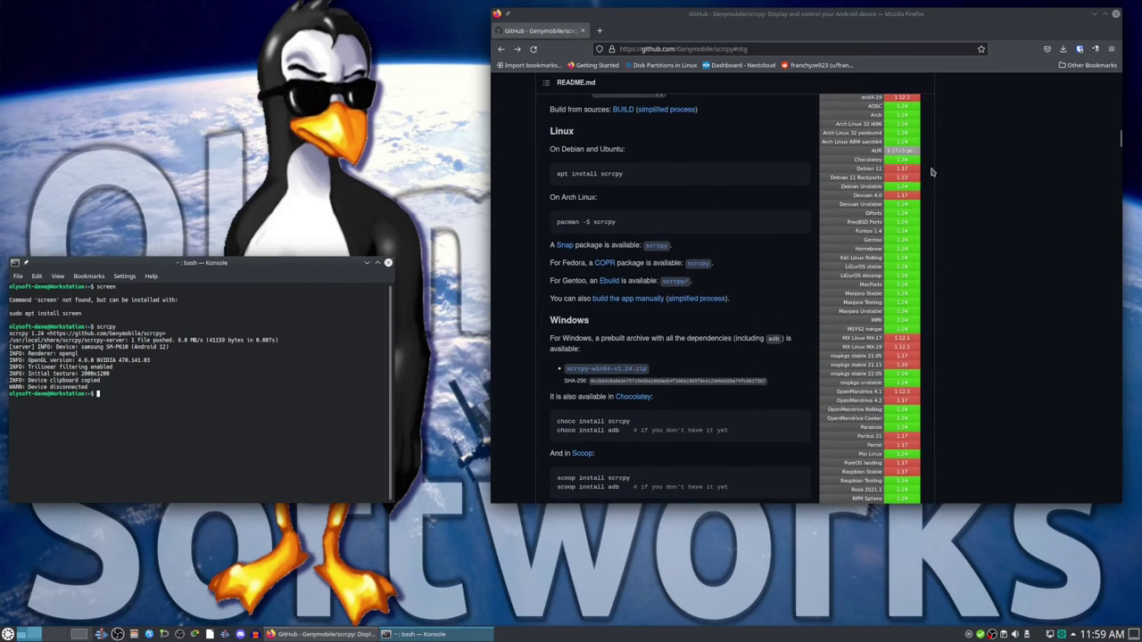
pyautogui.scroll(2, 936, 173)
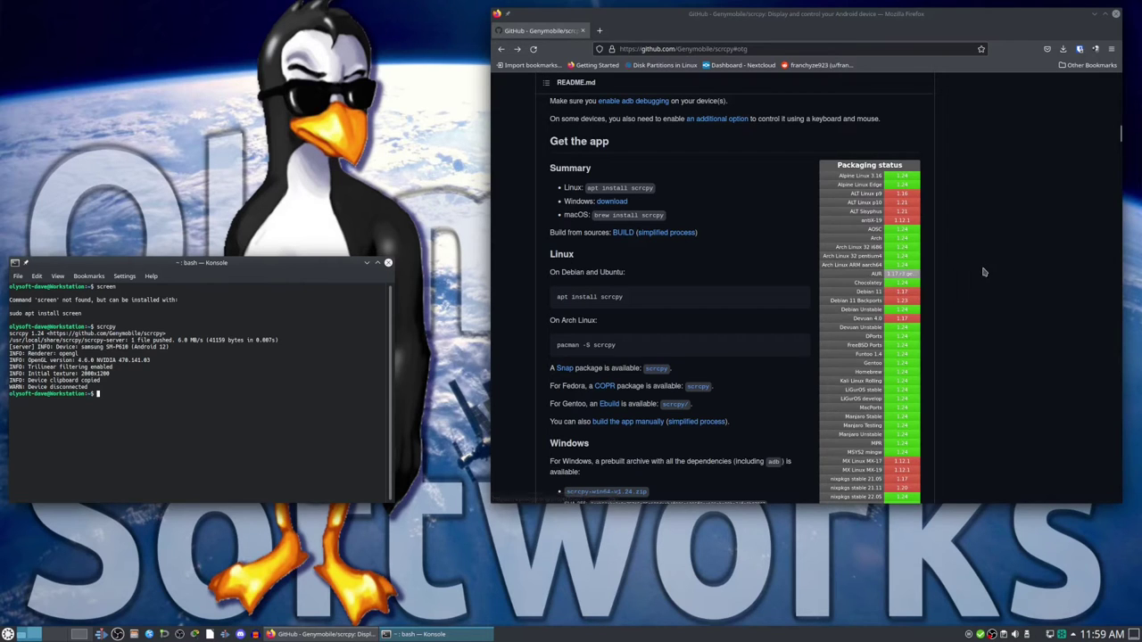
pyautogui.scroll(-5, 966, 287)
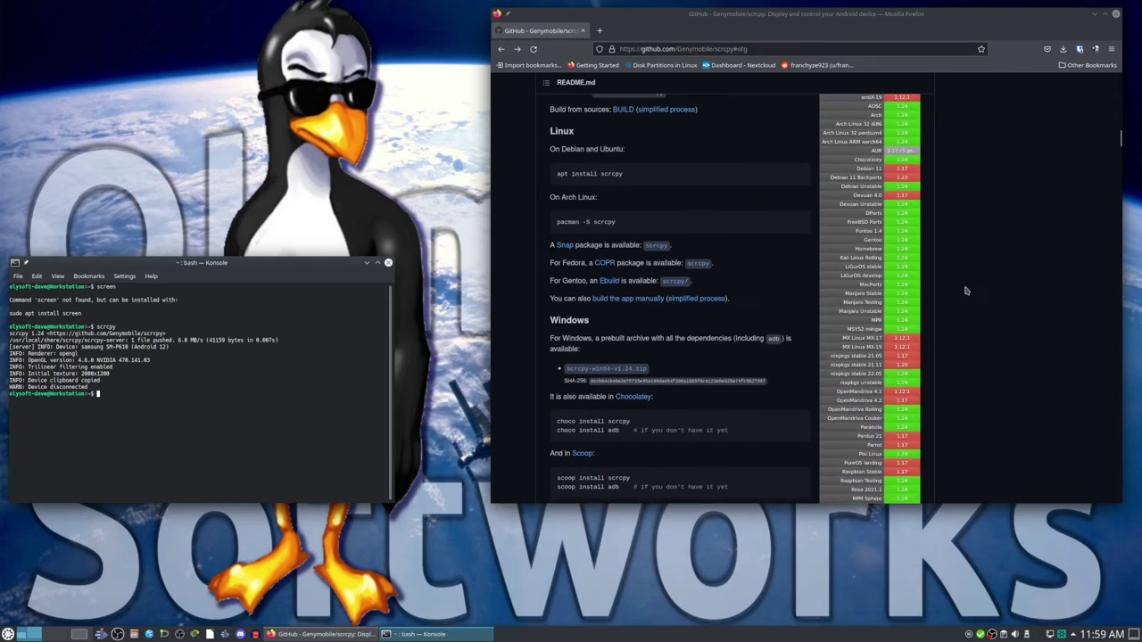
pyautogui.scroll(1, 966, 304)
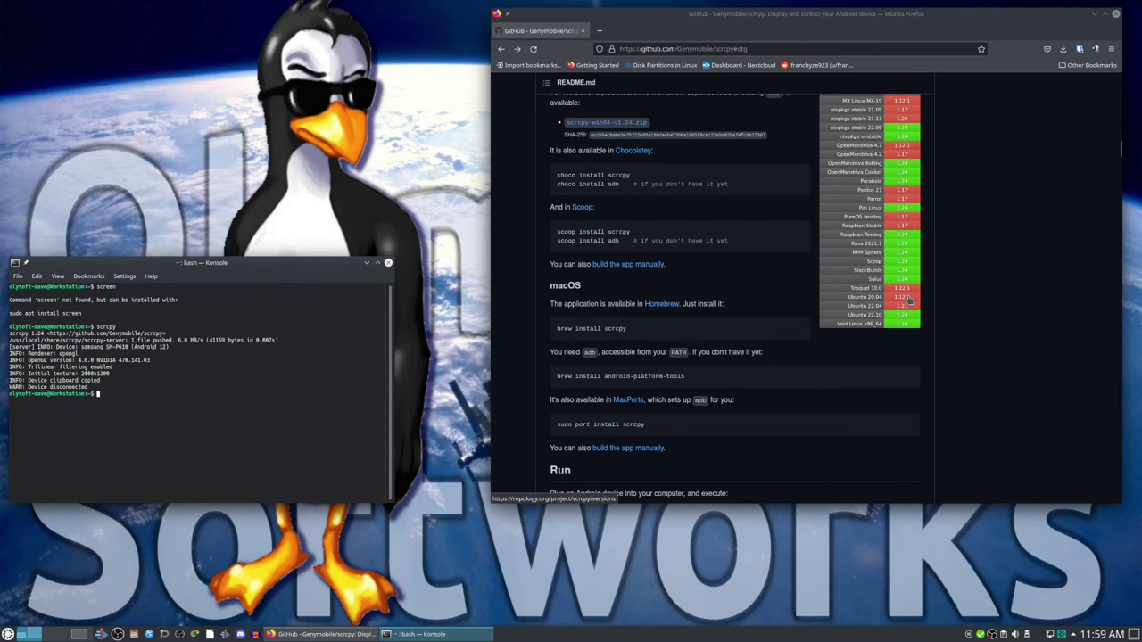
pyautogui.scroll(4, 946, 284)
pyautogui.scroll(7, 955, 274)
# - Scroll down to the Change bit-rate, Limit frame rate and Crop usage options
pyautogui.scroll(-10, 955, 274)
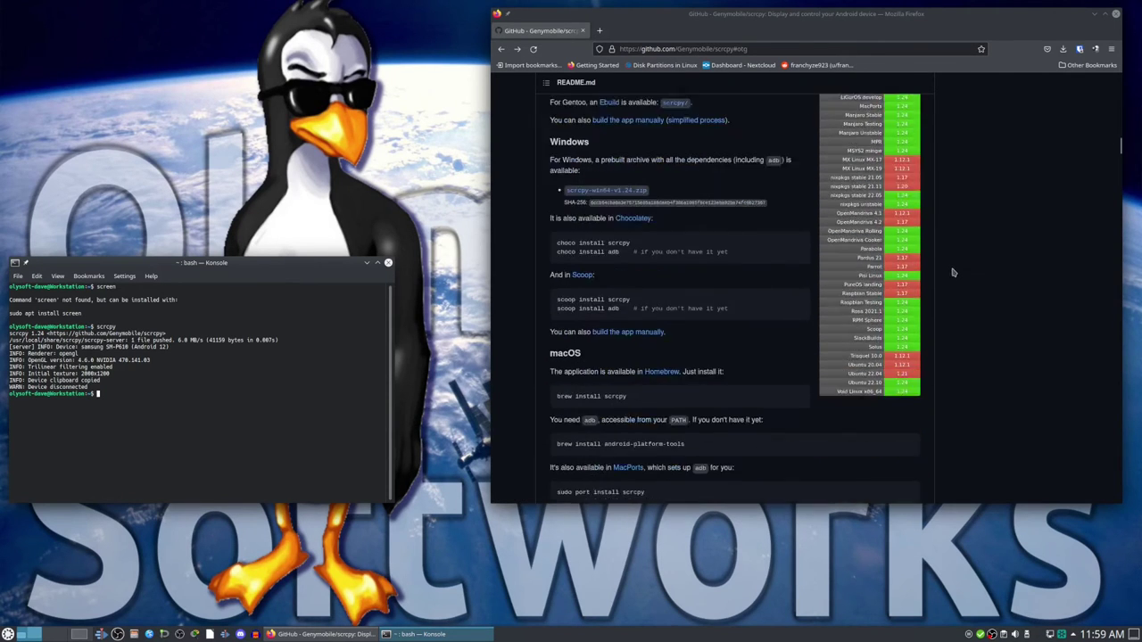
pyautogui.scroll(-2, 955, 274)
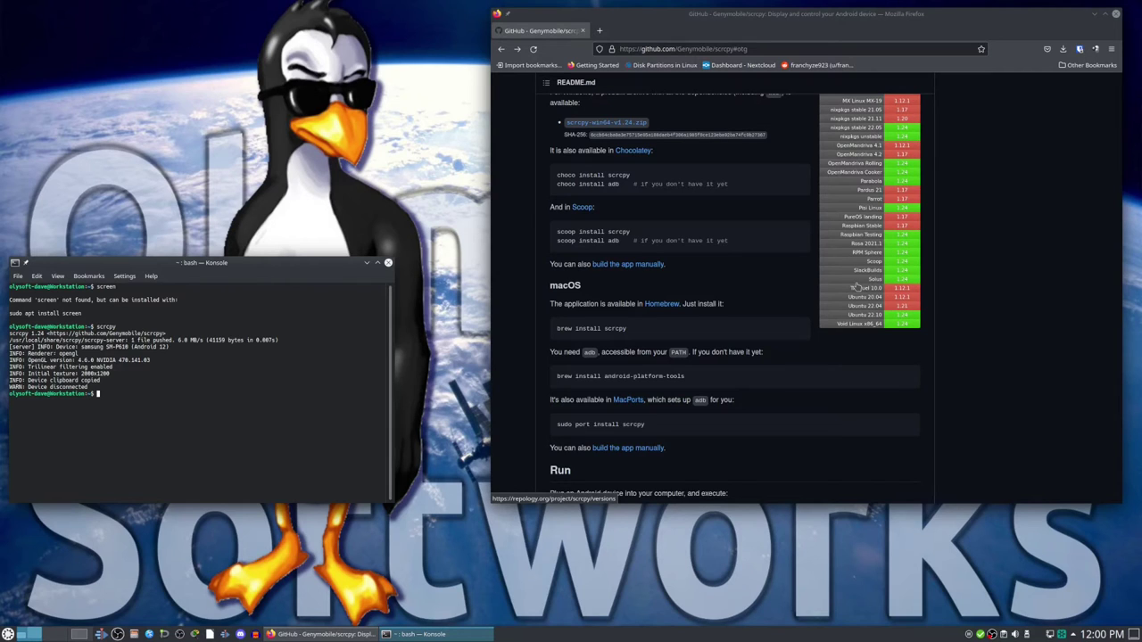
pyautogui.scroll(2, 1012, 248)
pyautogui.scroll(3, 1004, 252)
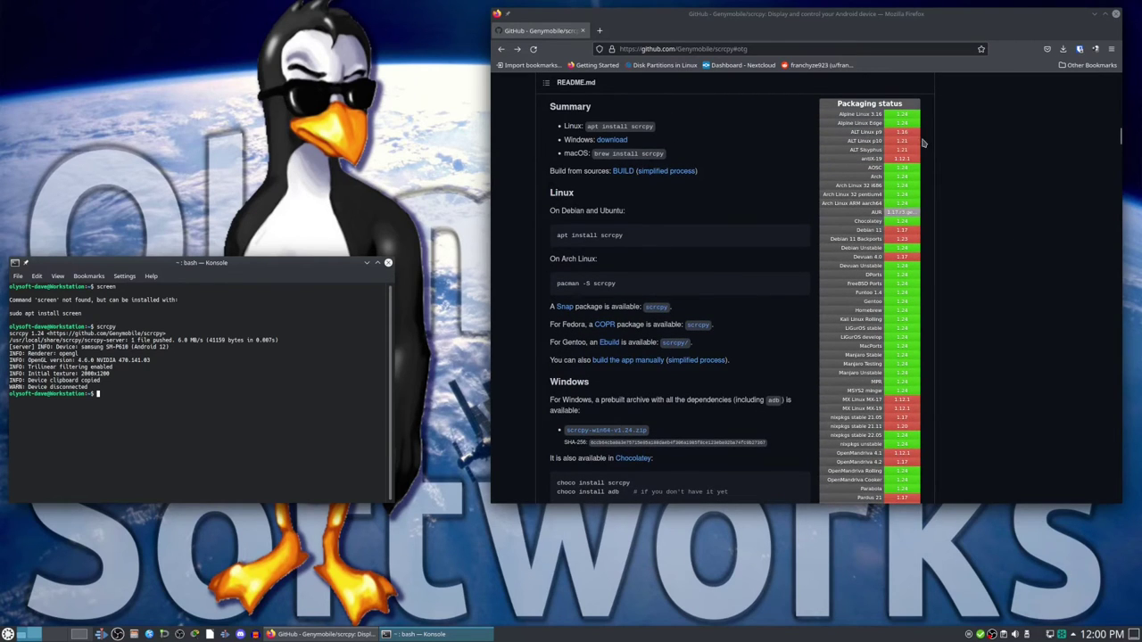
pyautogui.scroll(-4, 937, 178)
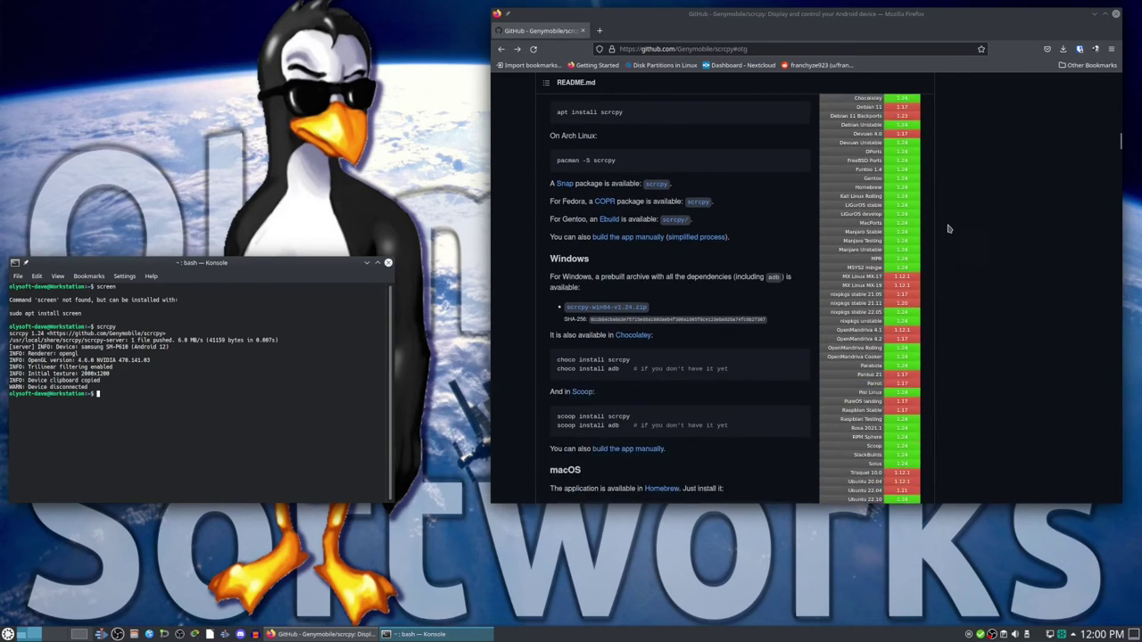
pyautogui.scroll(-5, 946, 214)
pyautogui.scroll(-4, 949, 229)
pyautogui.scroll(-5, 949, 229)
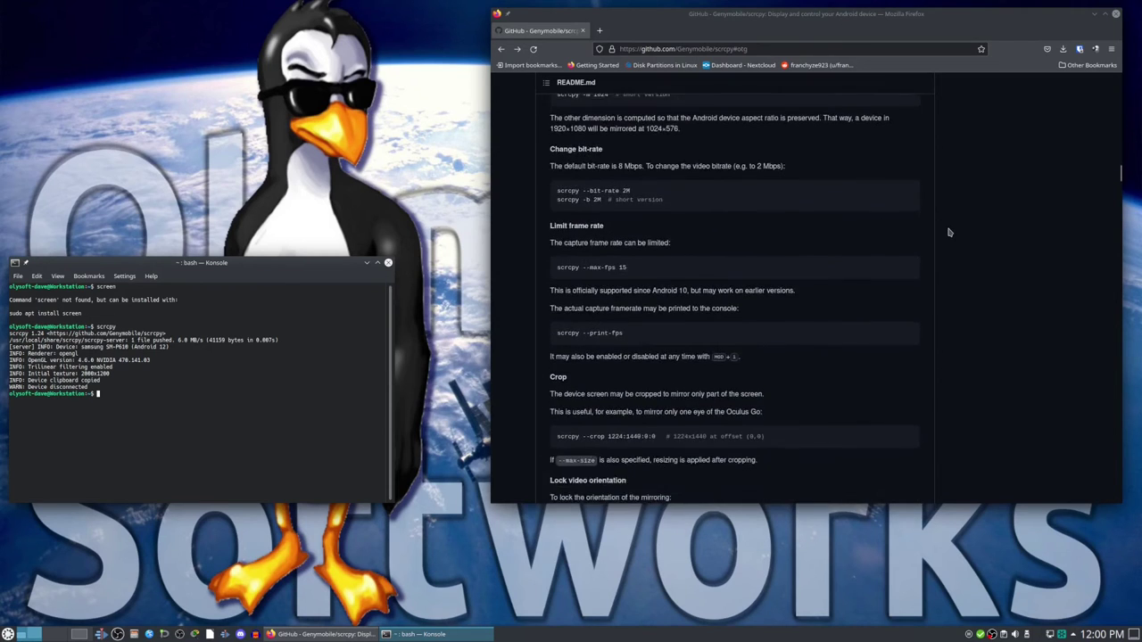
pyautogui.scroll(-4, 948, 229)
pyautogui.scroll(-4, 949, 230)
pyautogui.scroll(-1, 919, 267)
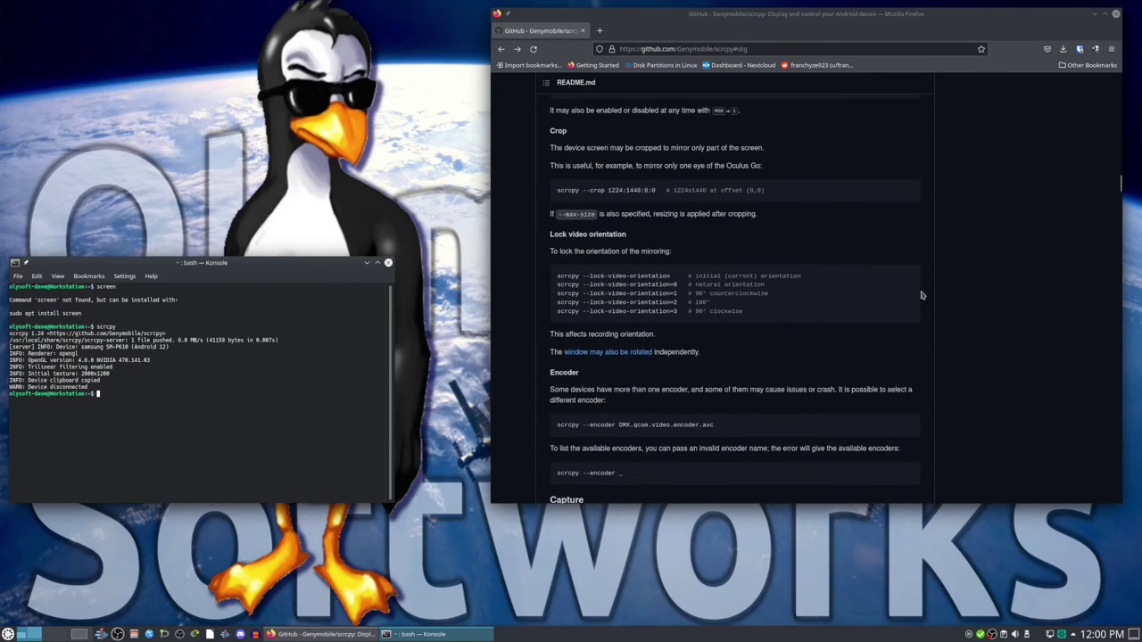
pyautogui.scroll(1, 922, 290)
pyautogui.scroll(3, 923, 295)
pyautogui.scroll(2, 922, 295)
pyautogui.scroll(2, 924, 296)
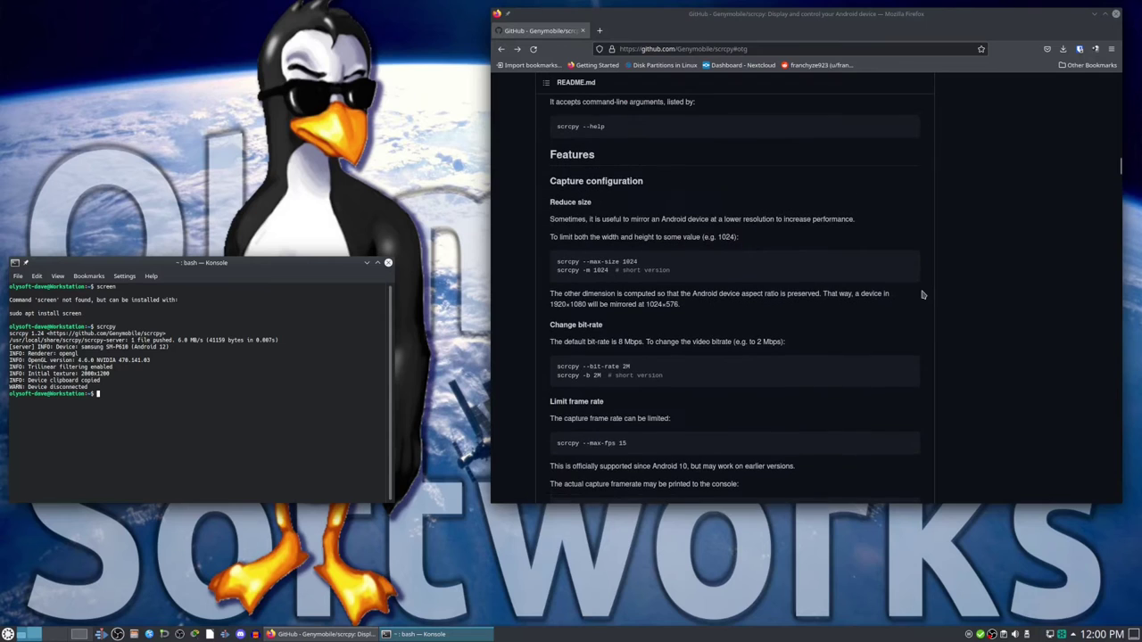
pyautogui.scroll(2, 924, 297)
pyautogui.scroll(2, 925, 298)
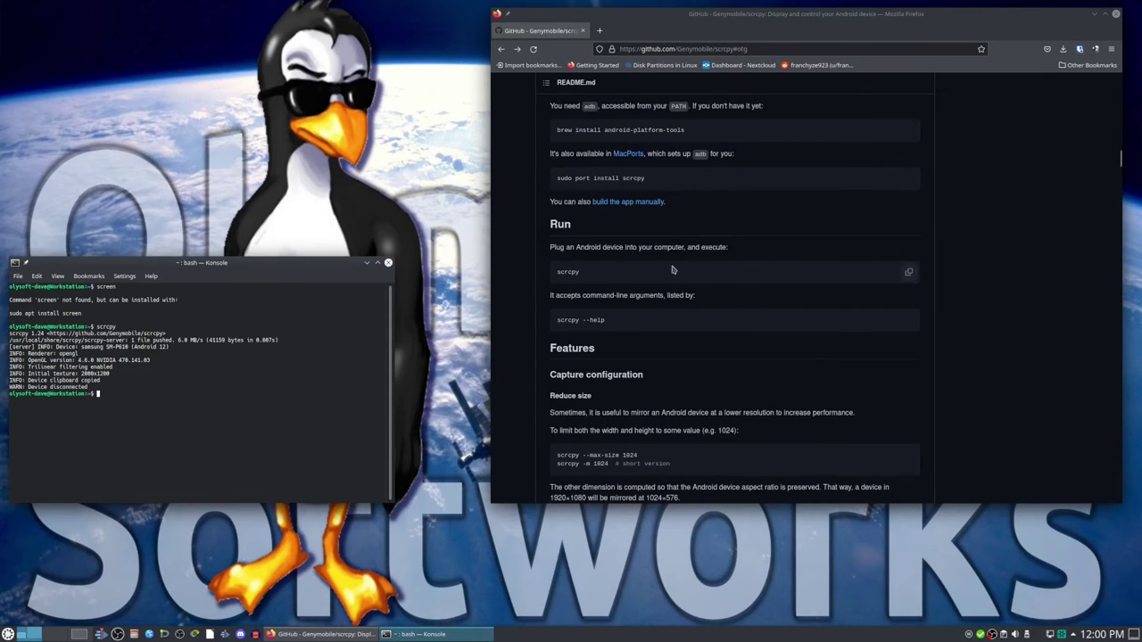
pyautogui.scroll(3, 603, 239)
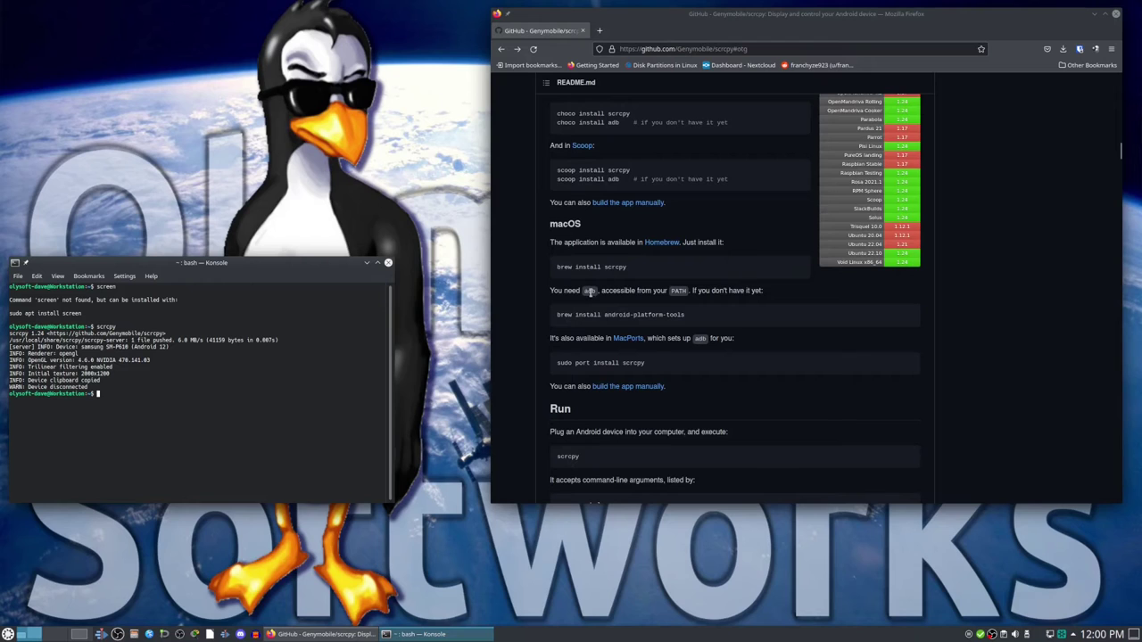
pyautogui.scroll(2, 704, 313)
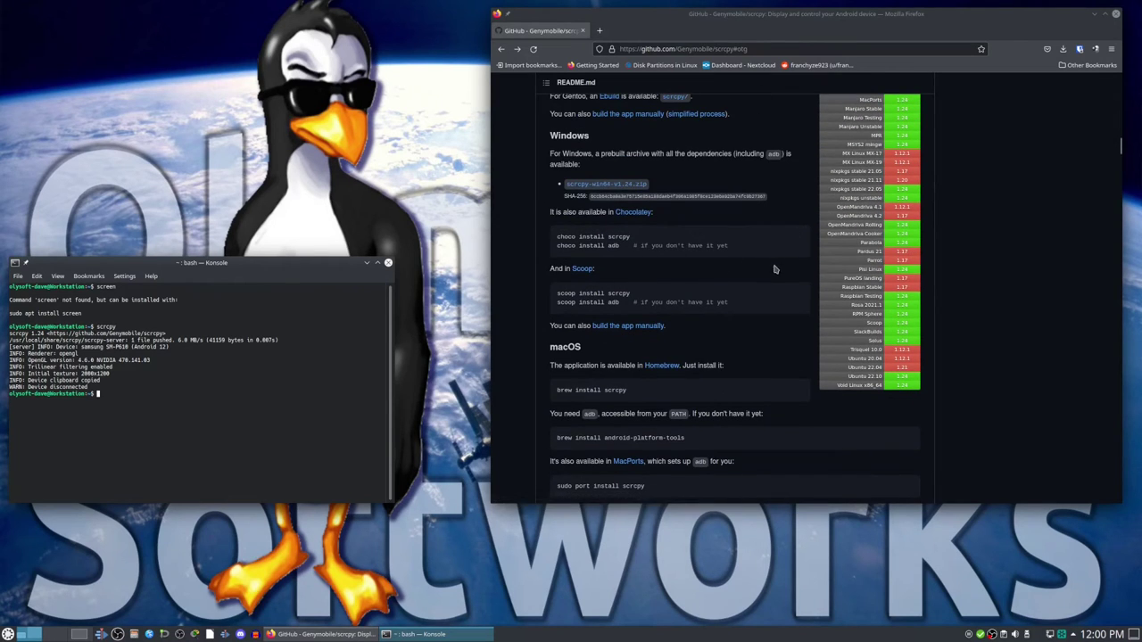
pyautogui.scroll(-3, 774, 266)
pyautogui.scroll(2, 848, 278)
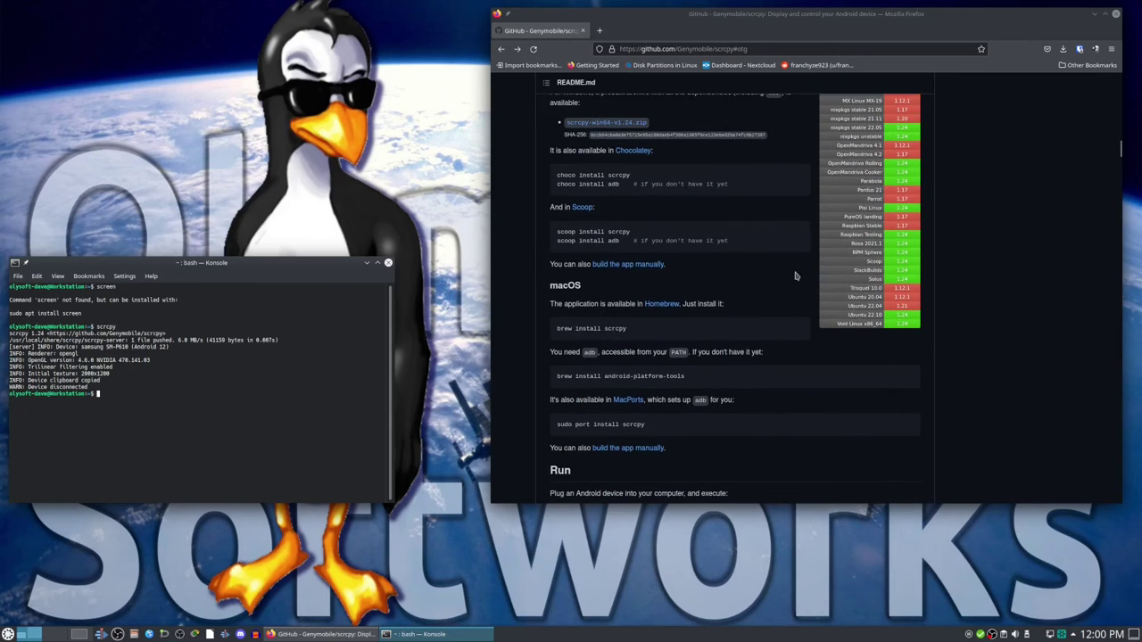
pyautogui.scroll(1, 790, 263)
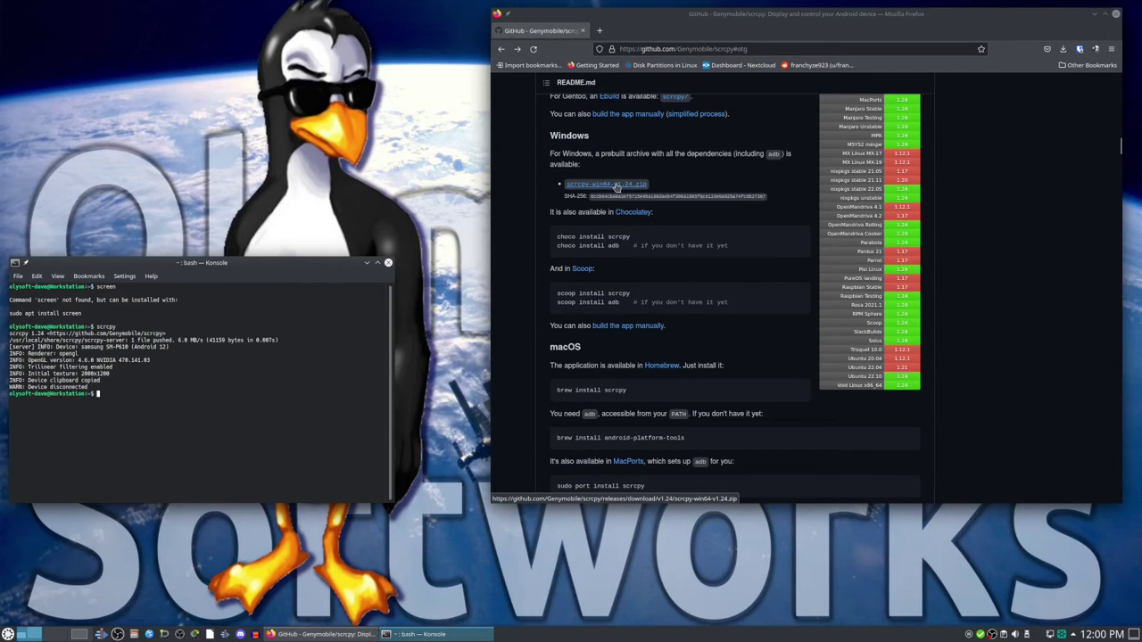
pyautogui.scroll(-3, 982, 351)
pyautogui.scroll(-3, 990, 354)
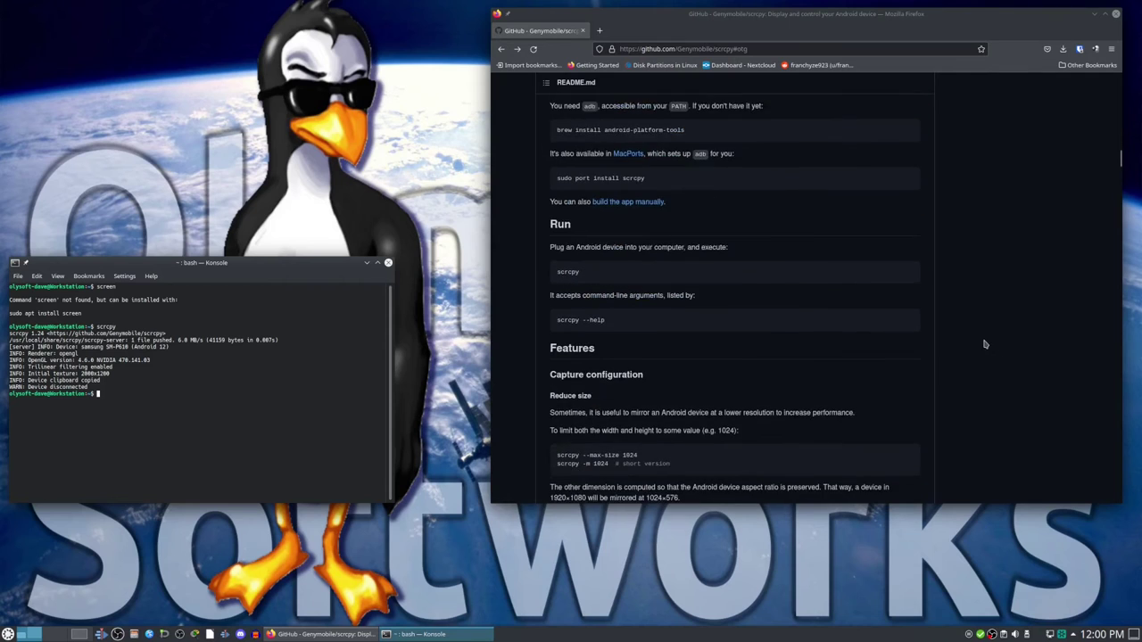
pyautogui.scroll(-4, 977, 339)
pyautogui.scroll(-3, 964, 321)
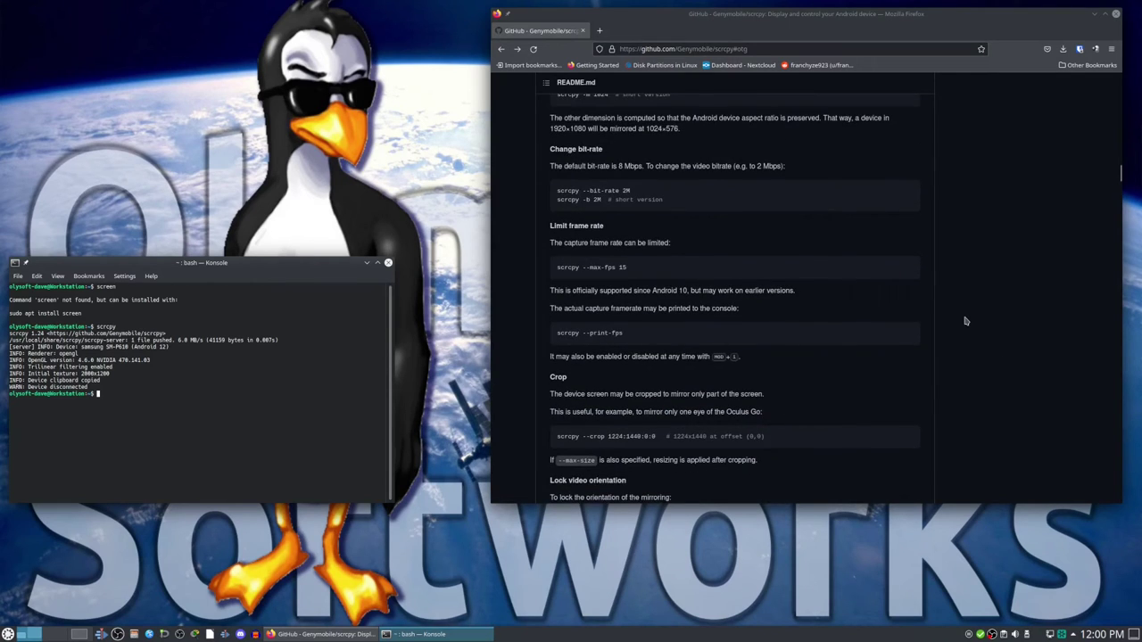
pyautogui.scroll(-1, 965, 321)
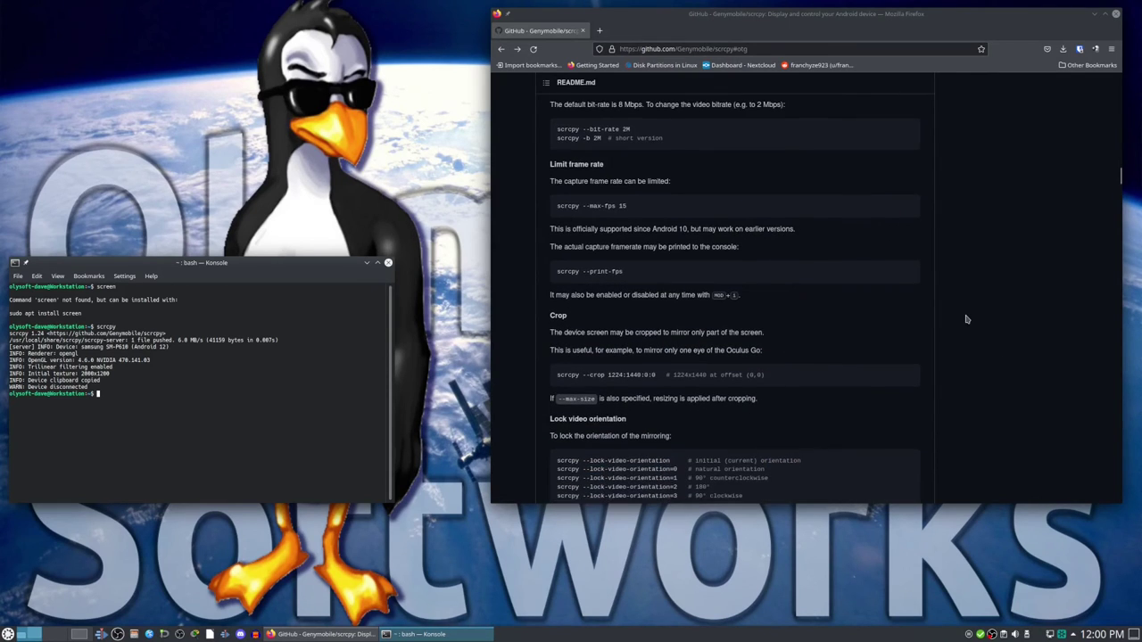
pyautogui.scroll(1, 965, 321)
pyautogui.scroll(1, 964, 321)
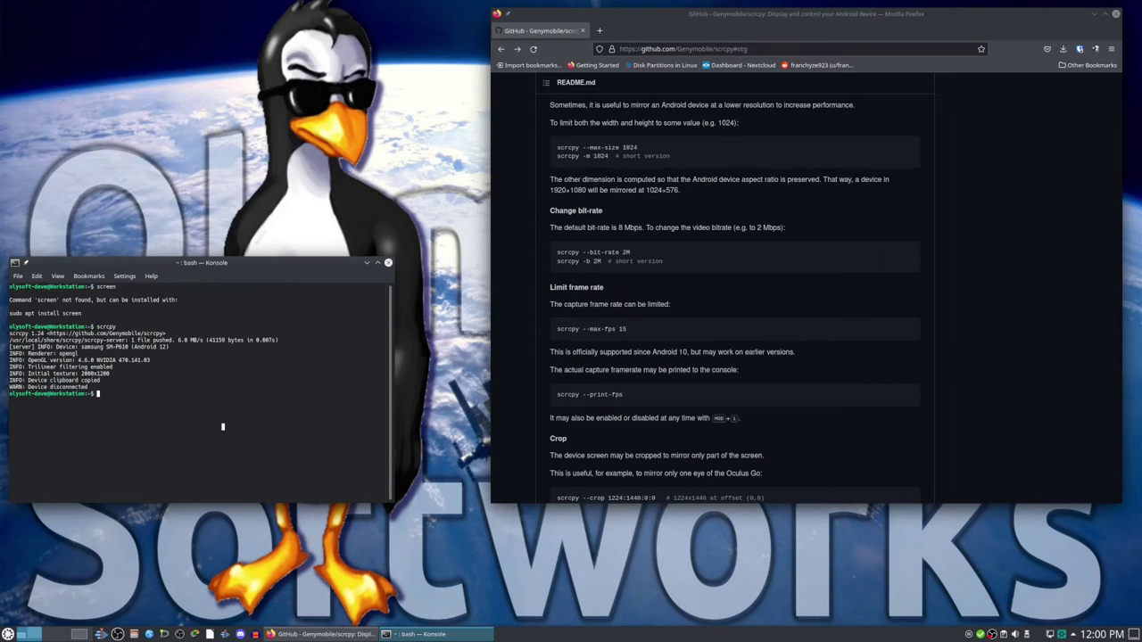
# - Rerun the previous scrcpy command in Konsole and scroll through the mirrored homelab note
pyautogui.press('Up')
pyautogui.press('Return')
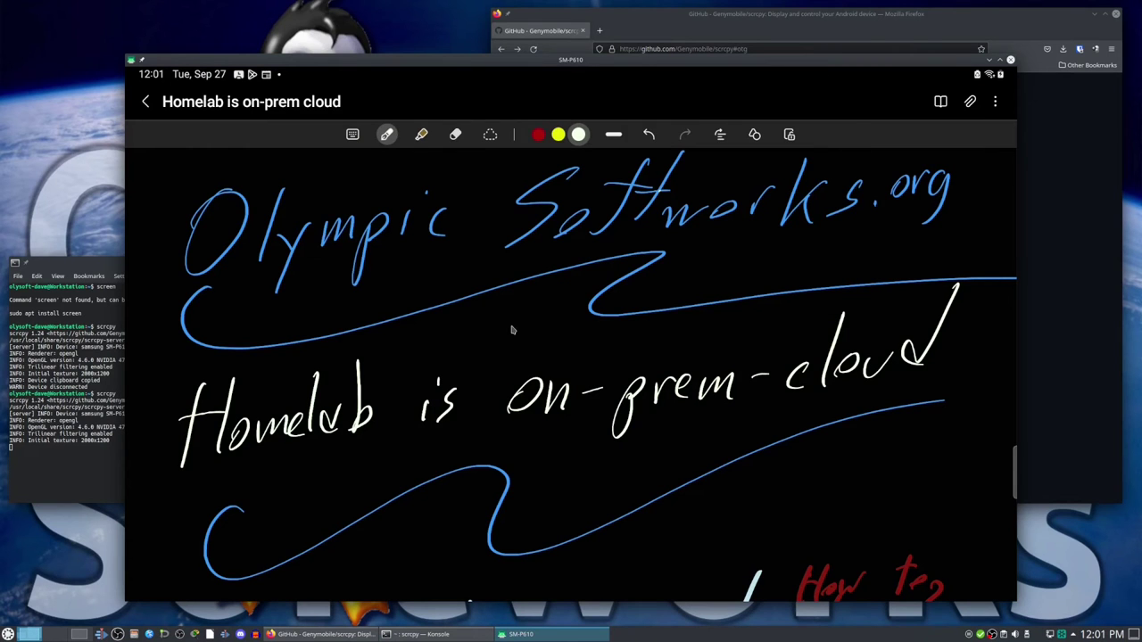
pyautogui.scroll(-5, 535, 393)
pyautogui.scroll(5, 576, 370)
pyautogui.scroll(-3, 612, 339)
pyautogui.scroll(-4, 571, 277)
pyautogui.scroll(-4, 523, 219)
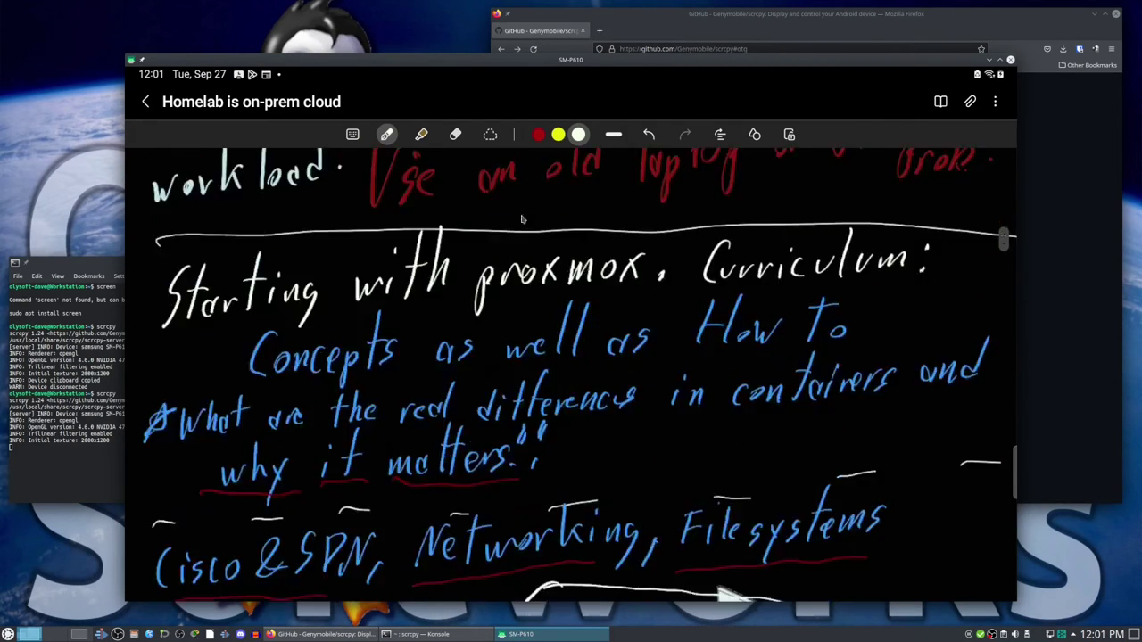
# - Switch the Samsung Notes pen to red, then scroll down to the network diagram
pyautogui.click(422, 134)
pyautogui.click(455, 134)
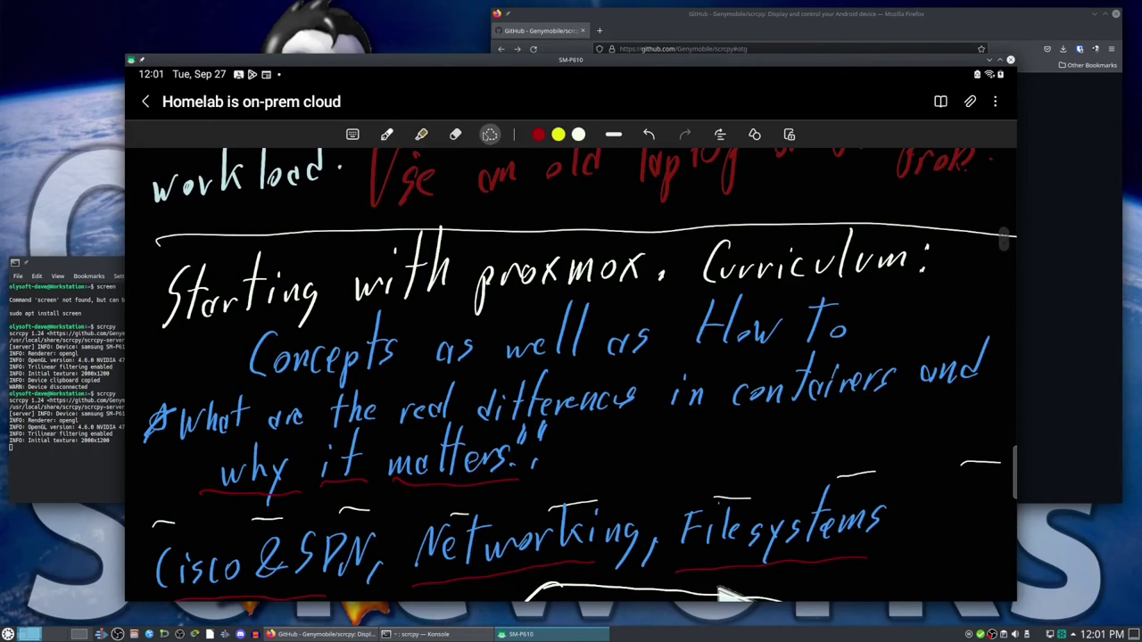
pyautogui.click(387, 134)
pyautogui.click(387, 134)
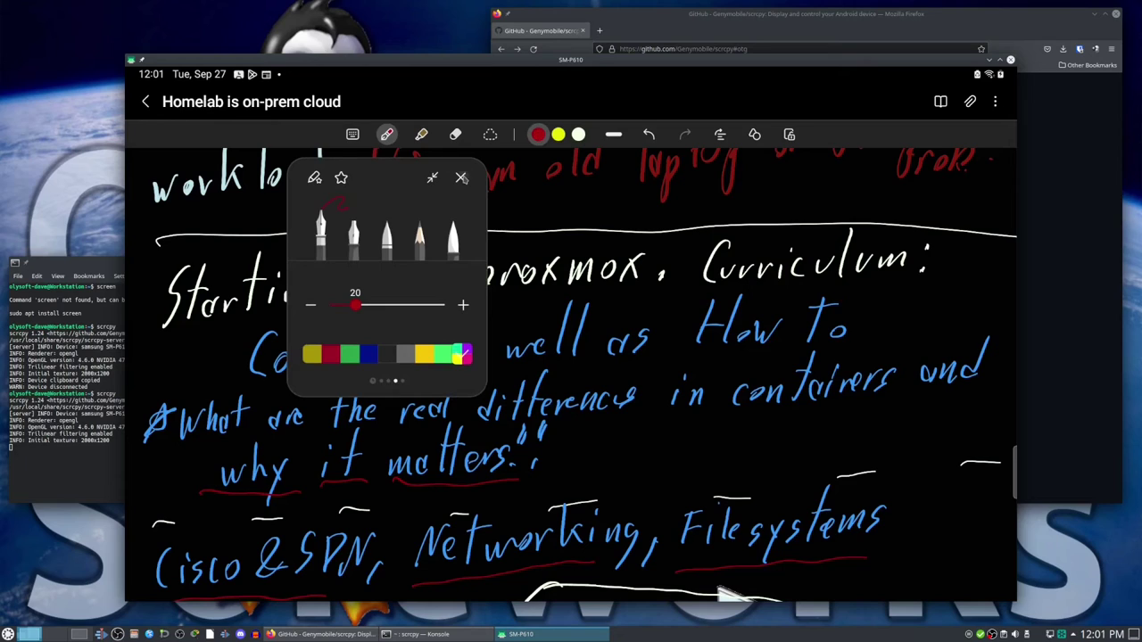
pyautogui.click(462, 179)
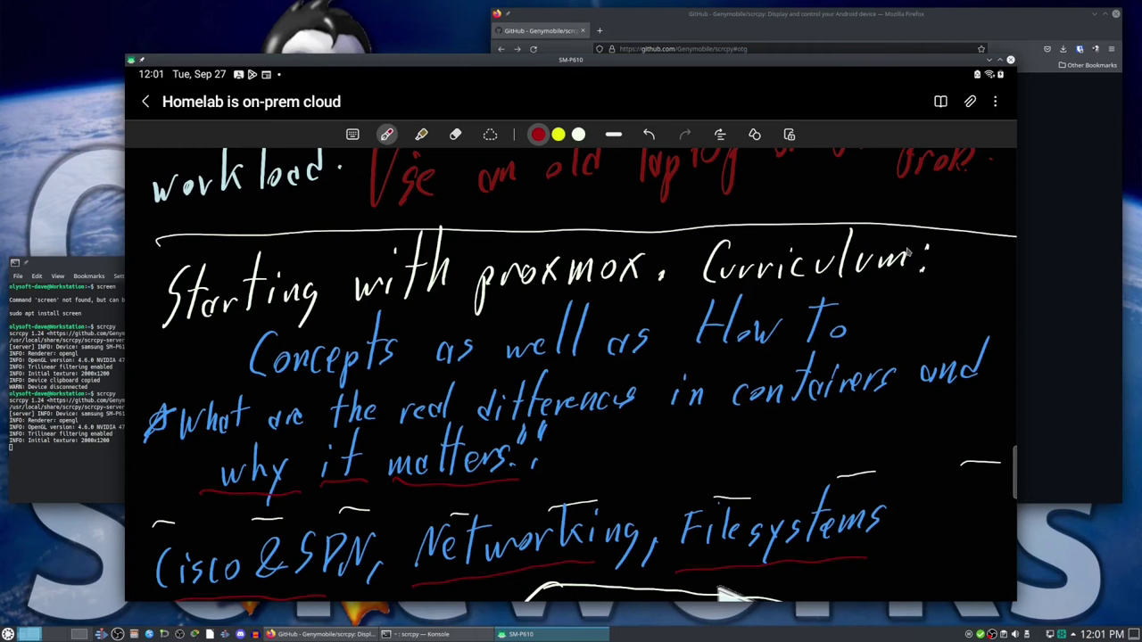
pyautogui.scroll(-2, 957, 222)
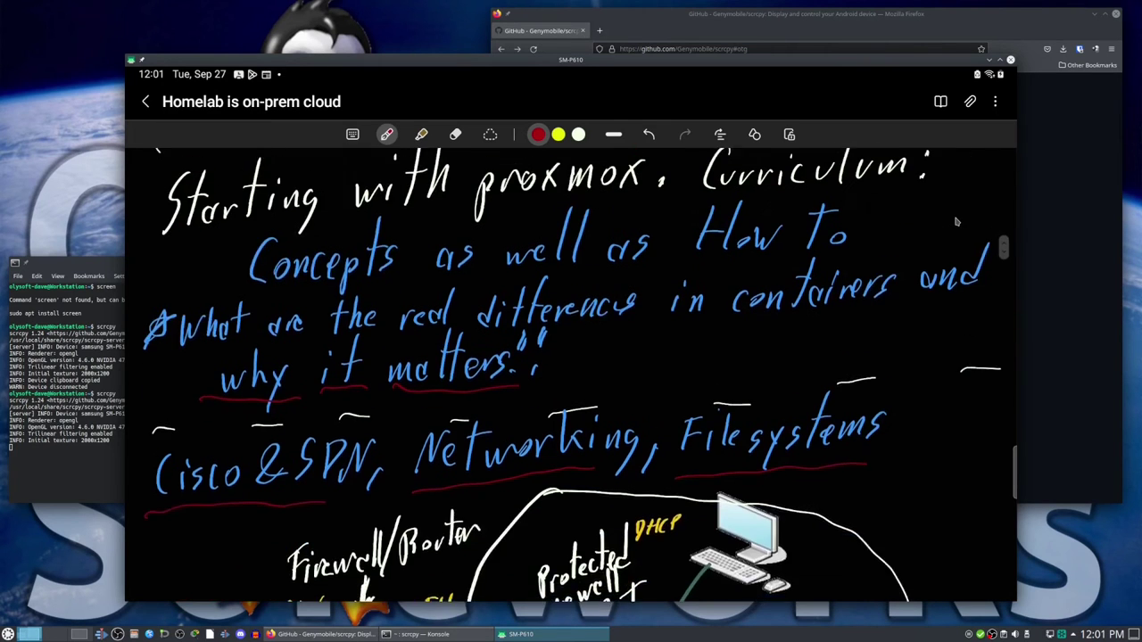
pyautogui.scroll(-3, 957, 221)
# - Scroll the mirrored note to position the network diagram's switch area for drawing the NAS
pyautogui.scroll(-5, 957, 221)
pyautogui.scroll(1, 956, 221)
pyautogui.scroll(1, 956, 222)
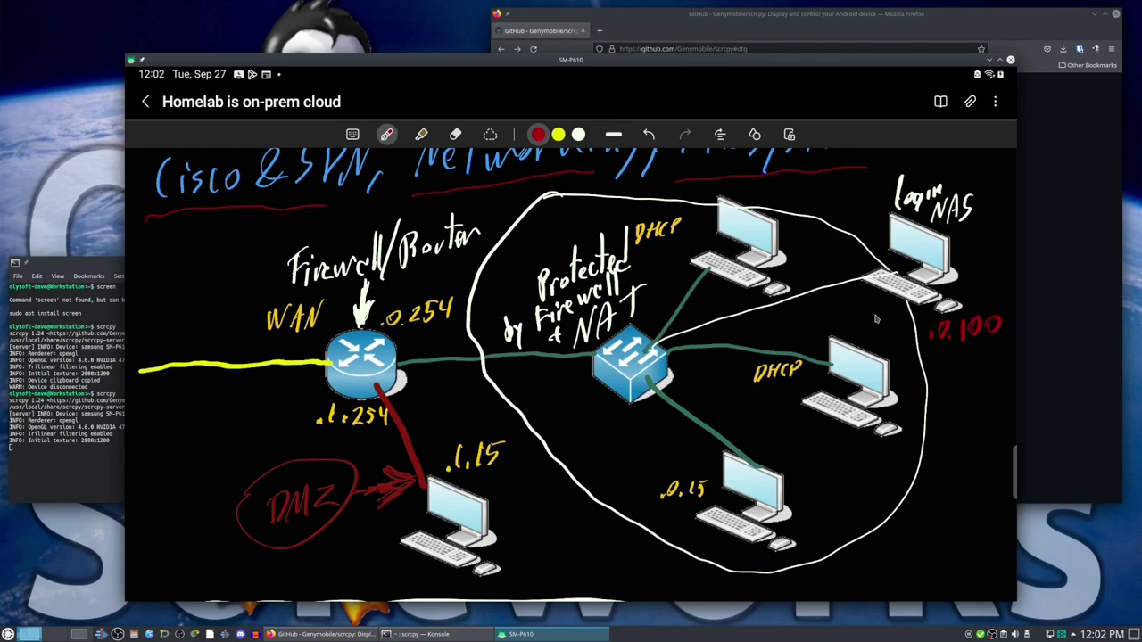
# - Scroll the mirrored note down to the blue ScrCpy box reading 'It works Really Well'
pyautogui.scroll(-3, 875, 318)
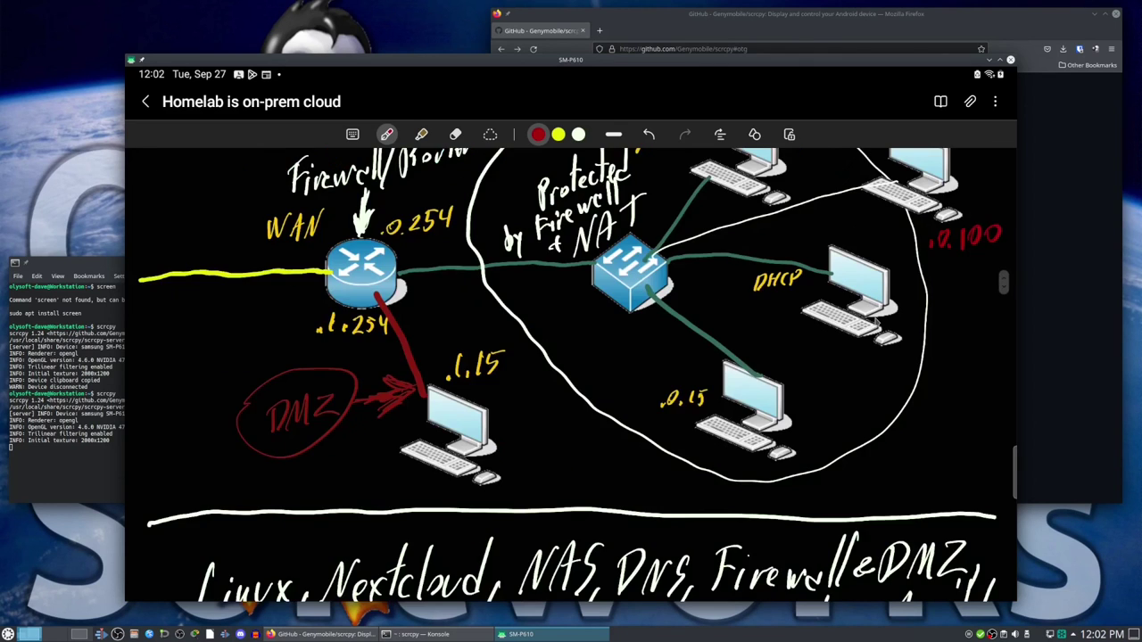
pyautogui.scroll(-5, 876, 319)
pyautogui.scroll(-2, 878, 323)
pyautogui.scroll(-3, 899, 400)
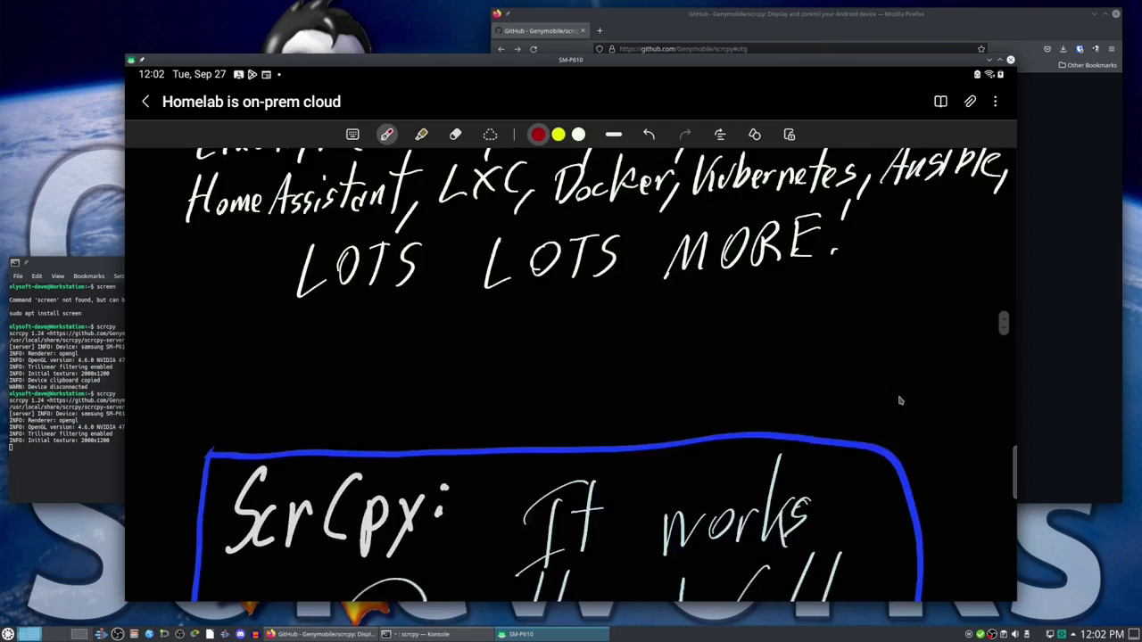
pyautogui.scroll(-5, 900, 400)
pyautogui.scroll(-2, 899, 400)
pyautogui.scroll(-1, 899, 400)
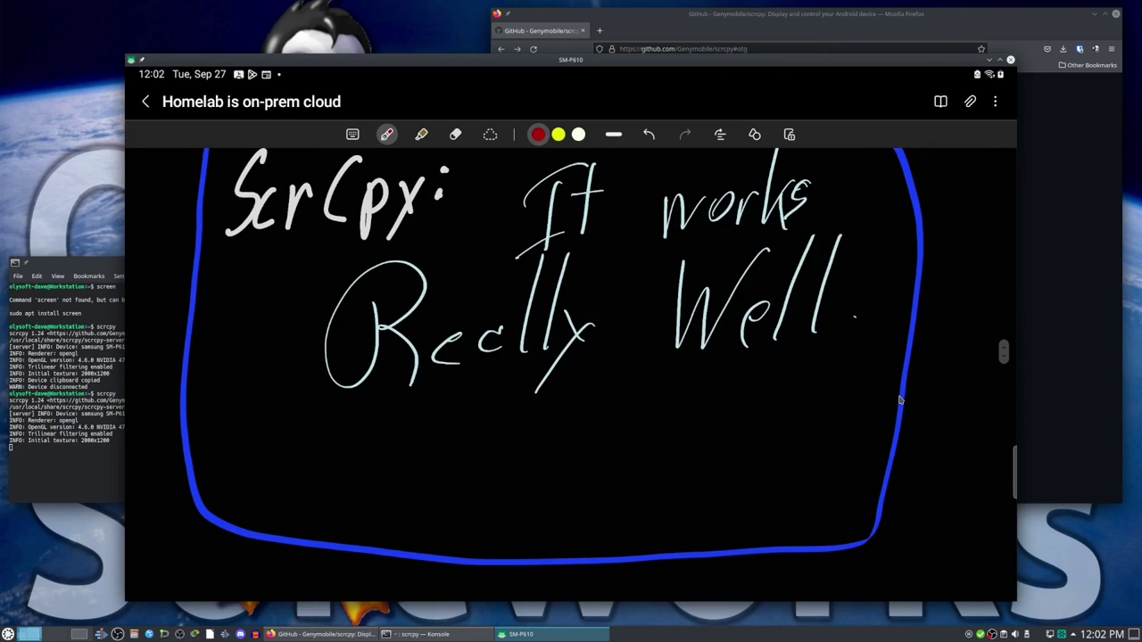
pyautogui.scroll(1, 864, 408)
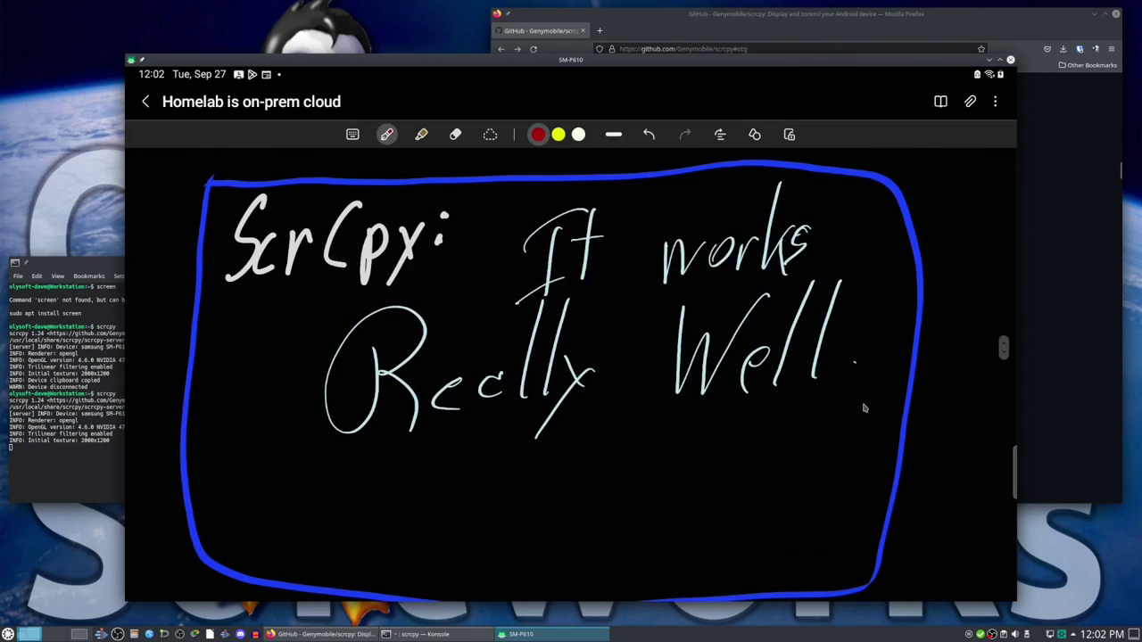